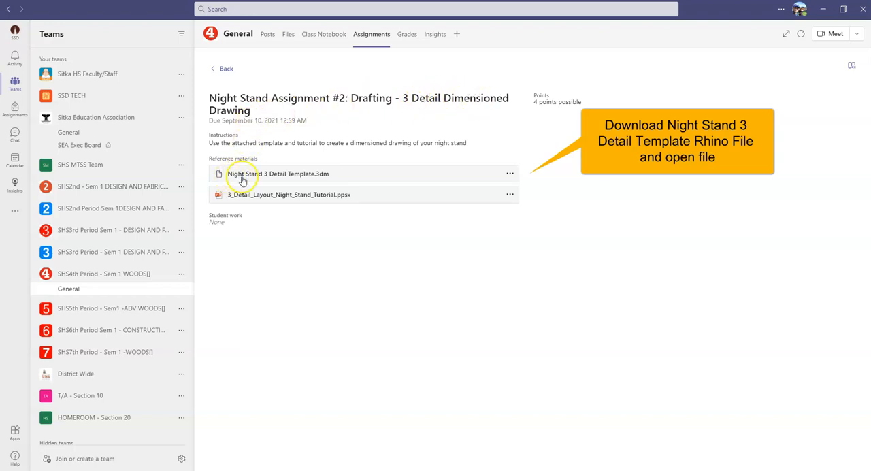
- Show the download options for Night Stand 3 Detail Template.3dm in the Teams assignment
{"action": "left_click", "coordinate": [510, 173]}
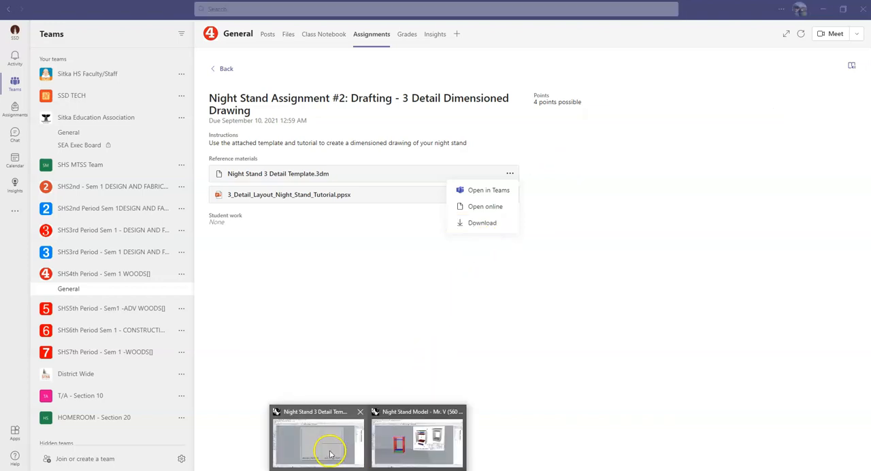
- Bring up the detail template sheet, then switch to the Night Stand Model – Mr. V file
{"action": "left_click", "coordinate": [329, 451]}
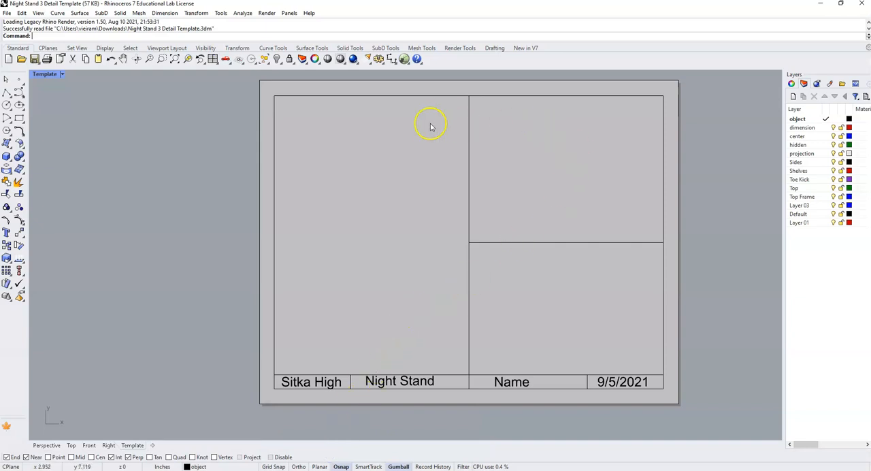
{"action": "right_click_drag", "start_coordinate": [216, 299], "coordinate": [179, 308]}
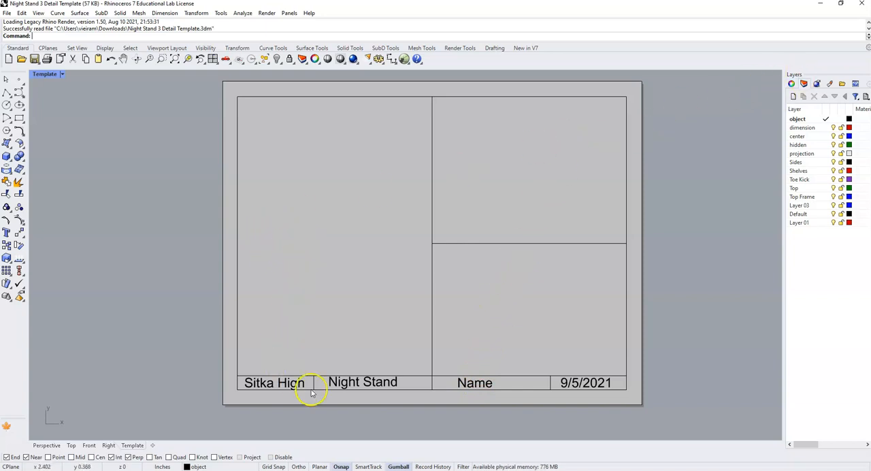
{"action": "left_click", "coordinate": [400, 443]}
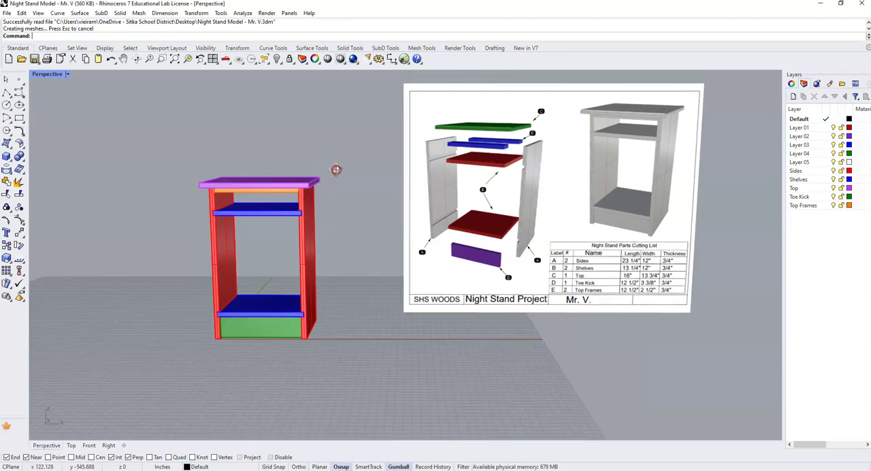
- Window-select all night stand parts, copy them via Edit > Copy, and return to the template
{"action": "right_click_drag", "start_coordinate": [321, 185], "coordinate": [361, 177]}
{"action": "left_click_drag", "start_coordinate": [177, 135], "coordinate": [375, 388]}
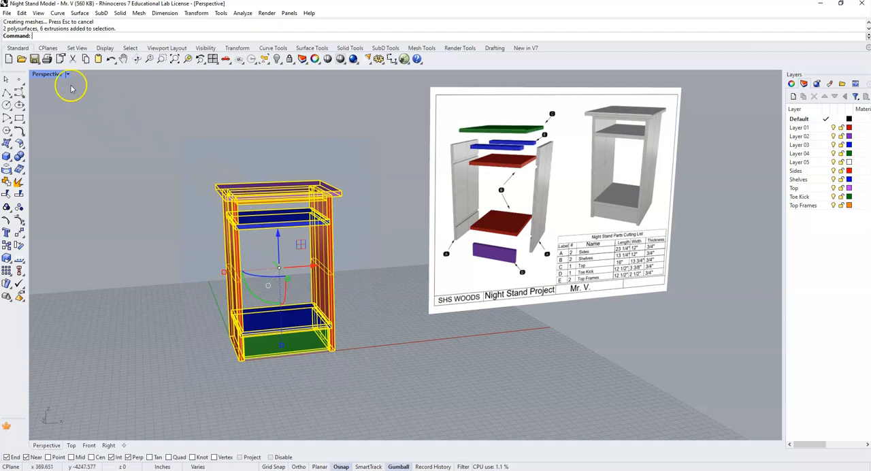
{"action": "left_click", "coordinate": [22, 13]}
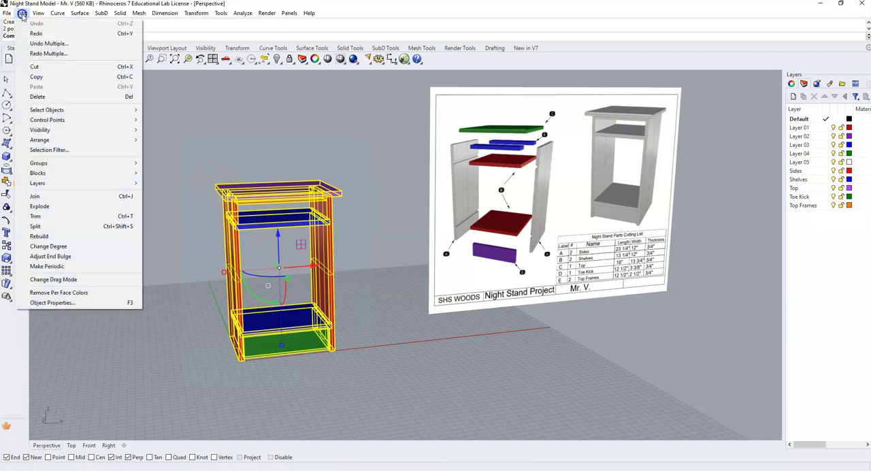
{"action": "left_click", "coordinate": [35, 77]}
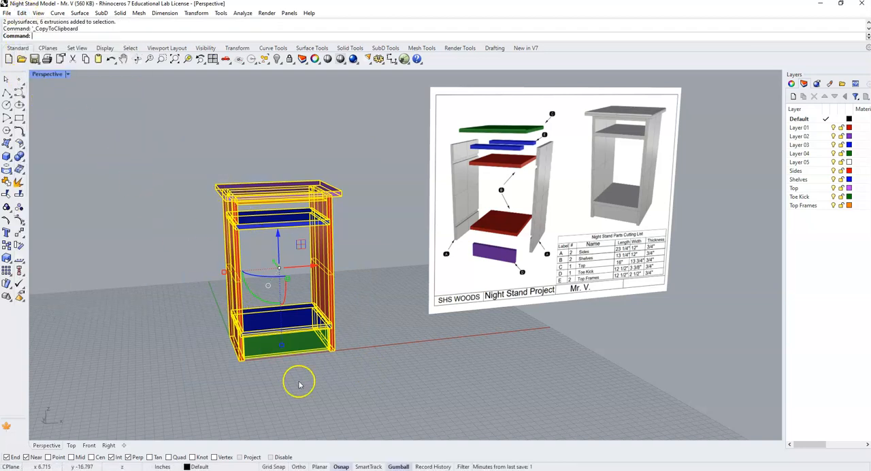
{"action": "left_click", "coordinate": [316, 449]}
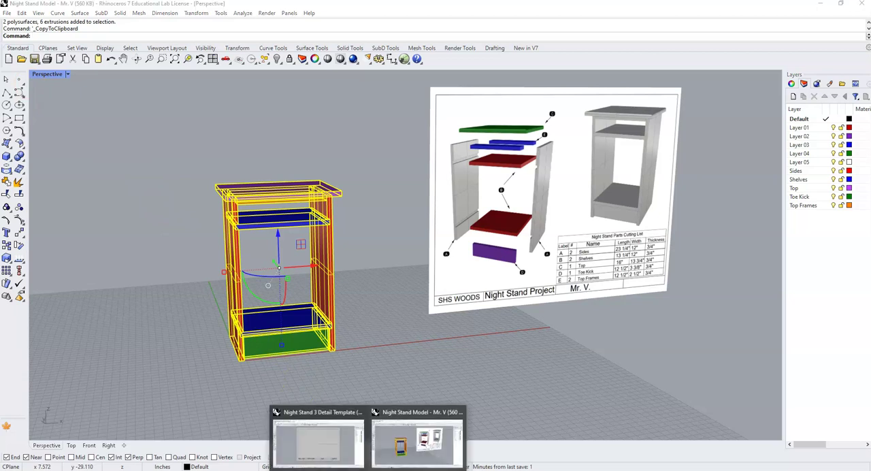
- Paste the night stand into the left perspective detail so it appears in all three views, then deselect it
{"action": "left_click", "coordinate": [316, 422]}
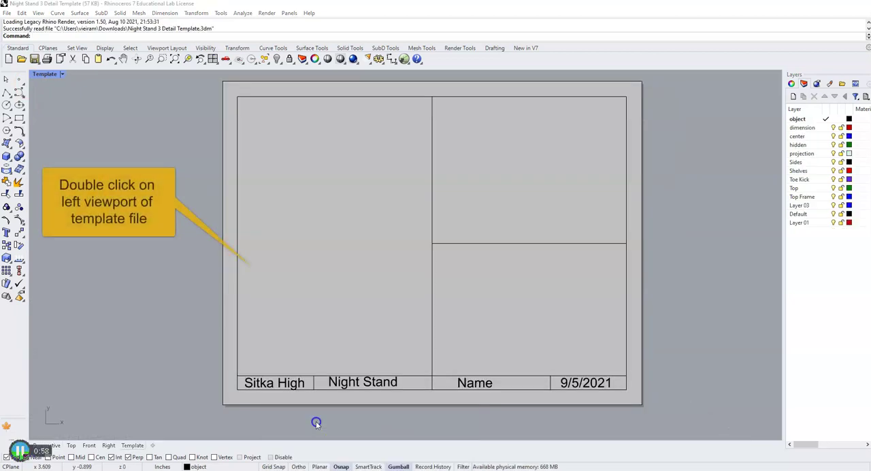
{"action": "double_click", "coordinate": [302, 253]}
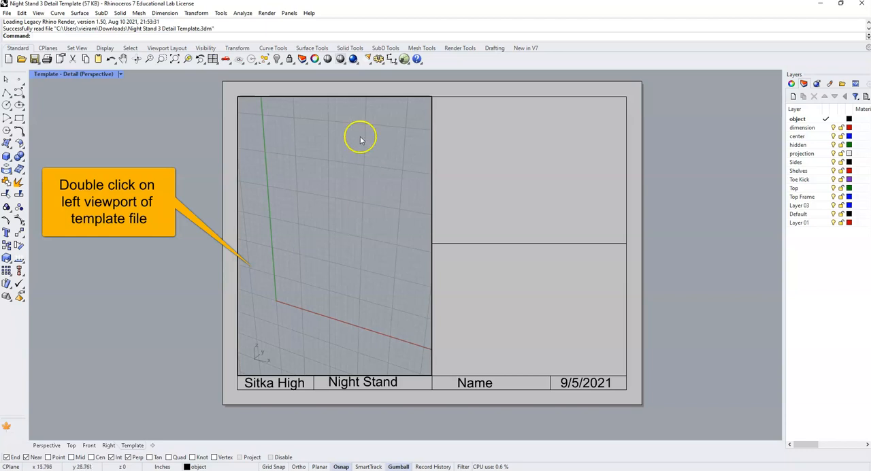
{"action": "right_click_drag", "start_coordinate": [340, 201], "coordinate": [338, 196]}
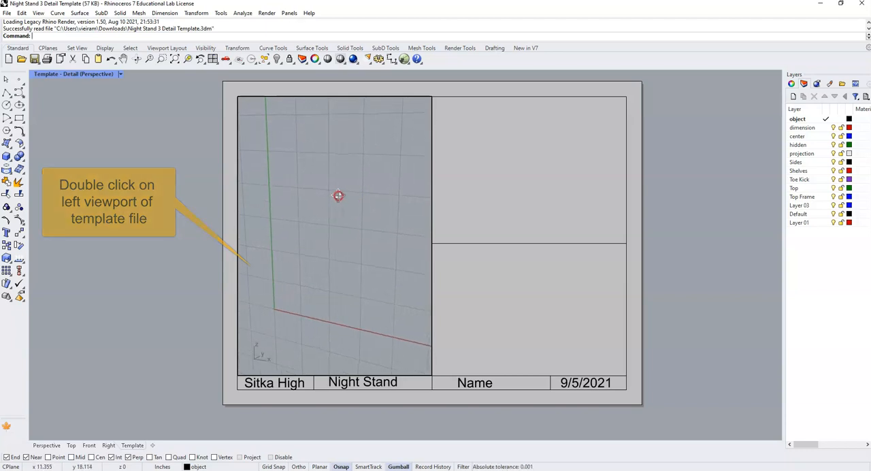
{"action": "left_click", "coordinate": [22, 12]}
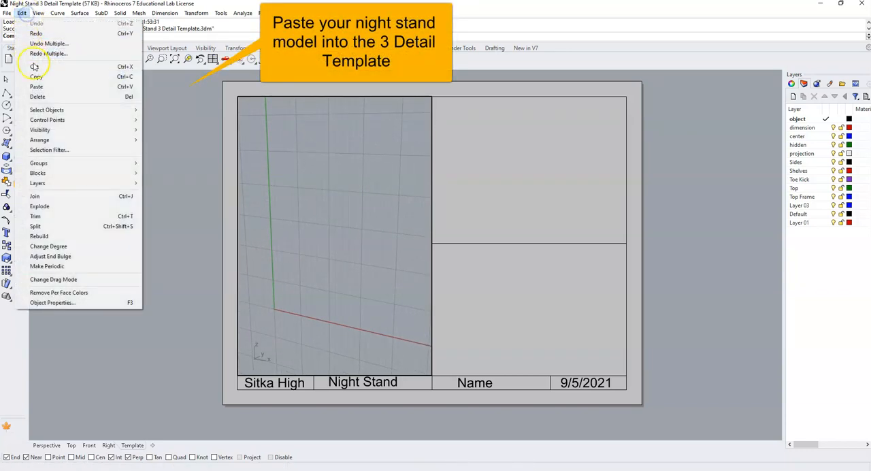
{"action": "left_click", "coordinate": [37, 86]}
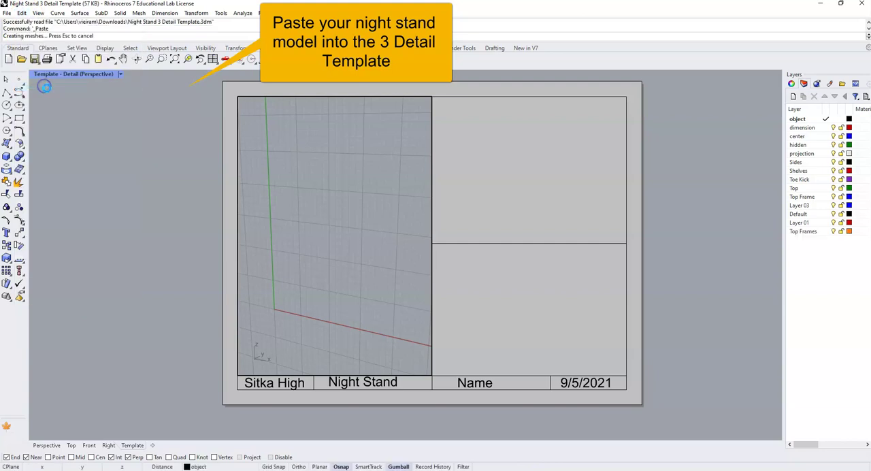
{"action": "left_click", "coordinate": [383, 337]}
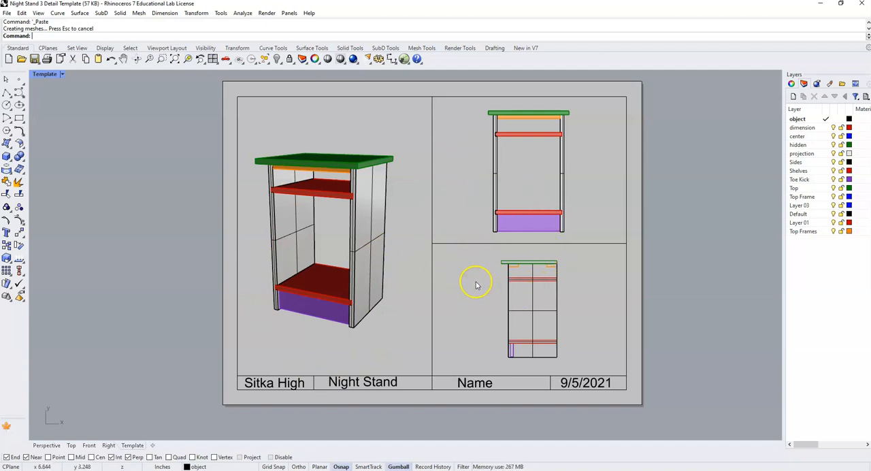
- Edit the title block's Name placeholder text to read 'Mr. V' and confirm
{"action": "left_click", "coordinate": [478, 383]}
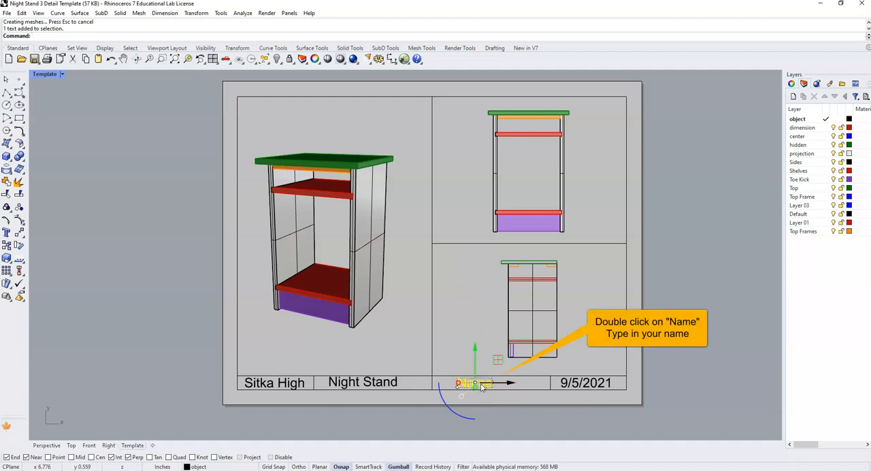
{"action": "double_click", "coordinate": [483, 385]}
{"action": "key", "text": "Escape"}
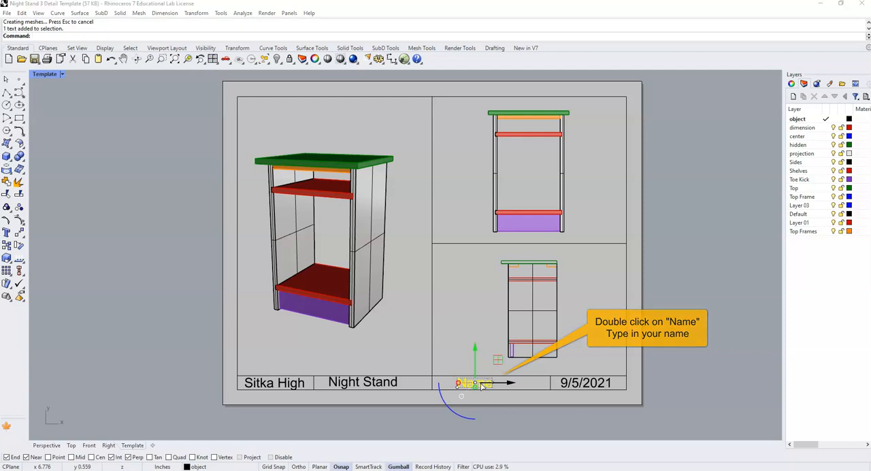
{"action": "double_click", "coordinate": [483, 385]}
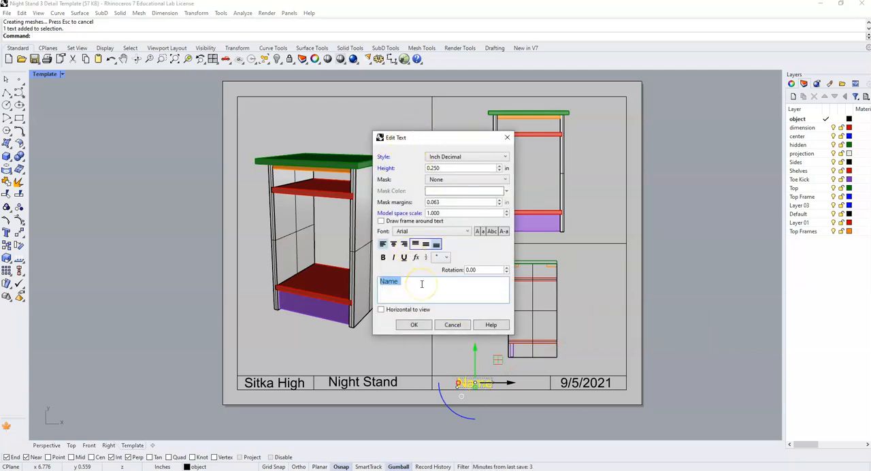
{"action": "type", "text": "Mr. V"}
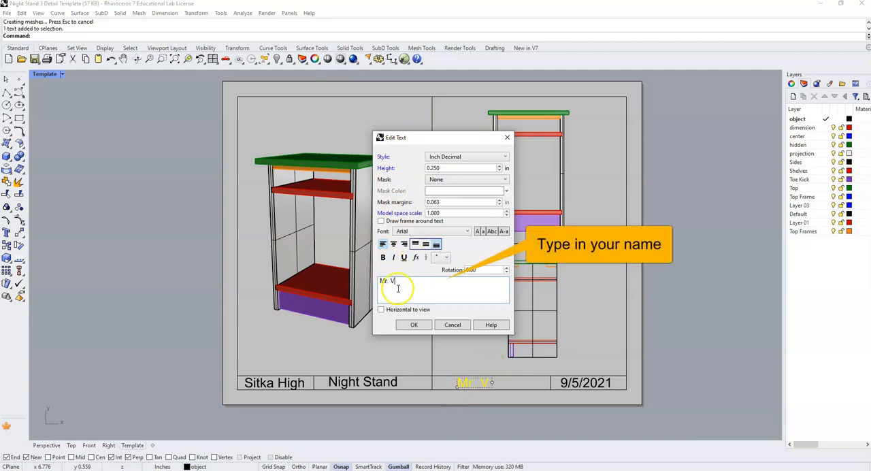
{"action": "left_click", "coordinate": [412, 326]}
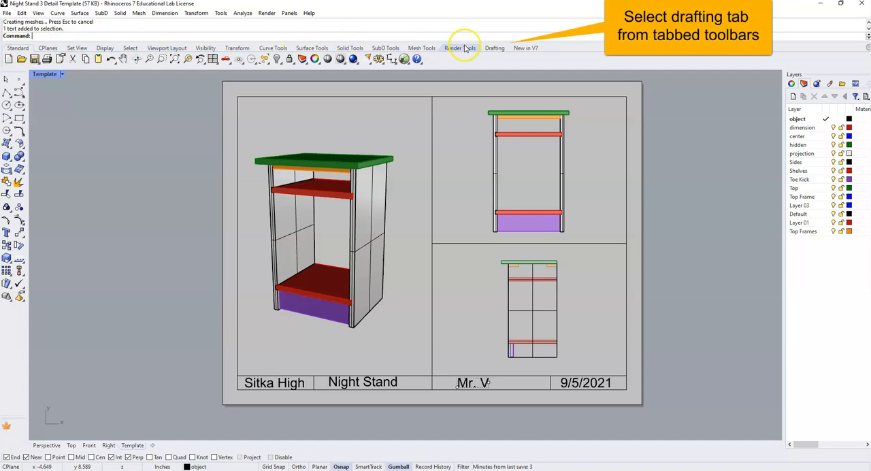
- Switch to the Drafting tools, activate the front detail view and start a Linear Dimension
{"action": "left_click", "coordinate": [496, 49]}
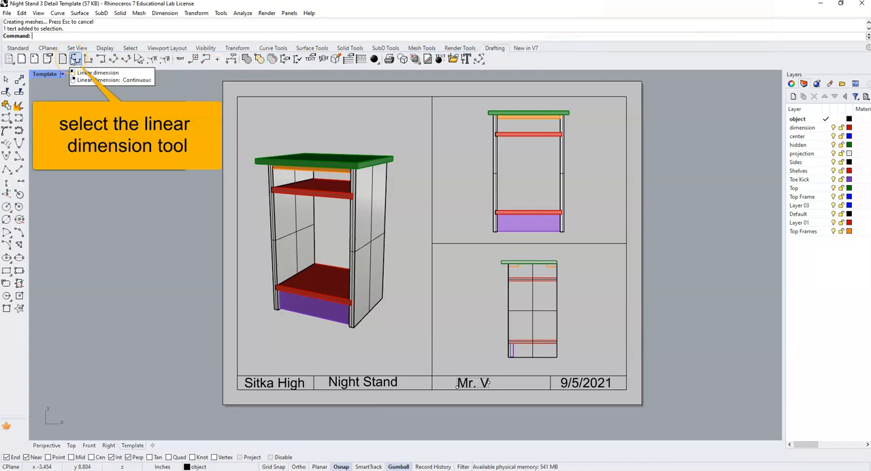
{"action": "left_click", "coordinate": [75, 60]}
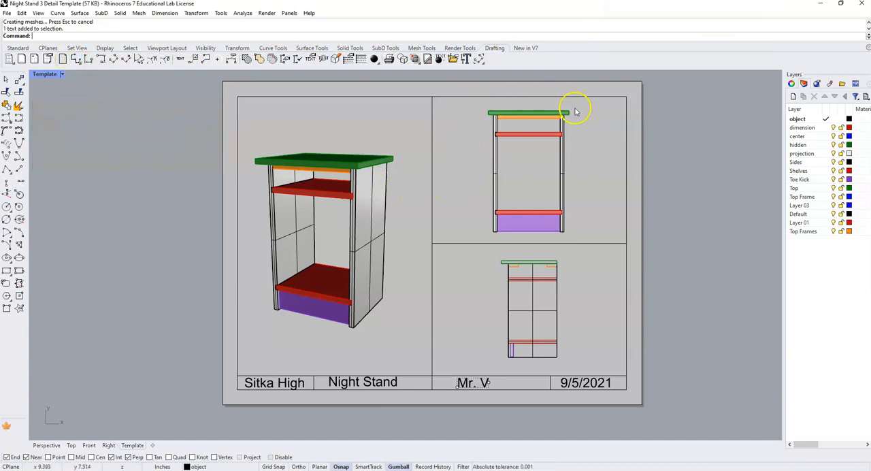
{"action": "double_click", "coordinate": [455, 148]}
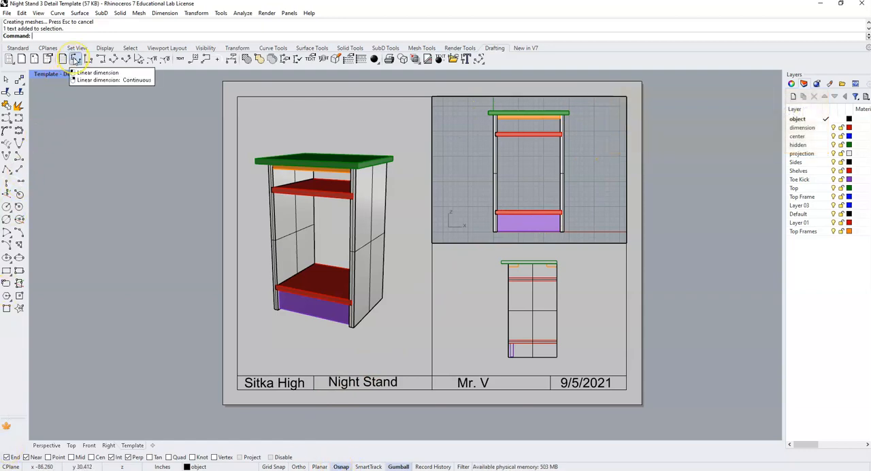
{"action": "left_click", "coordinate": [75, 59]}
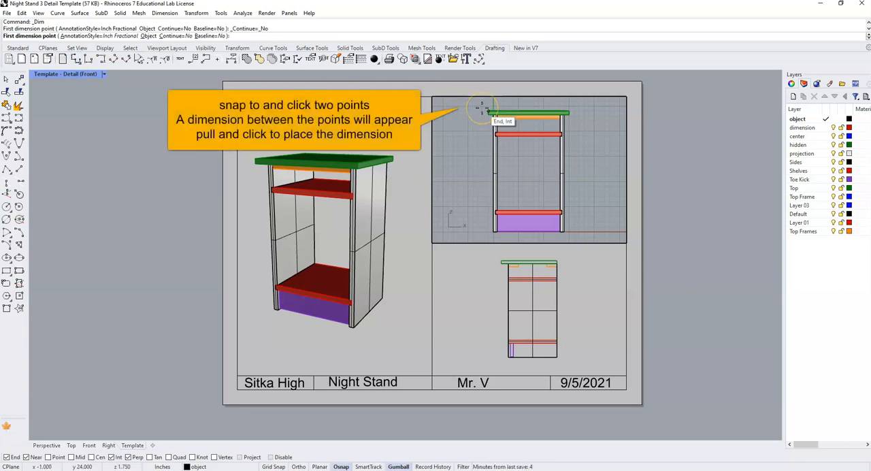
- Dimension the green top's 16-inch width above the front view
{"action": "left_click", "coordinate": [482, 108]}
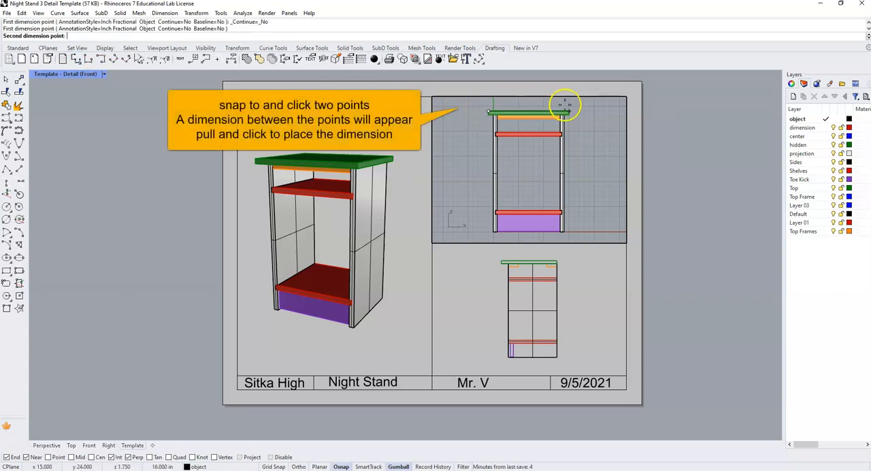
{"action": "left_click", "coordinate": [566, 110]}
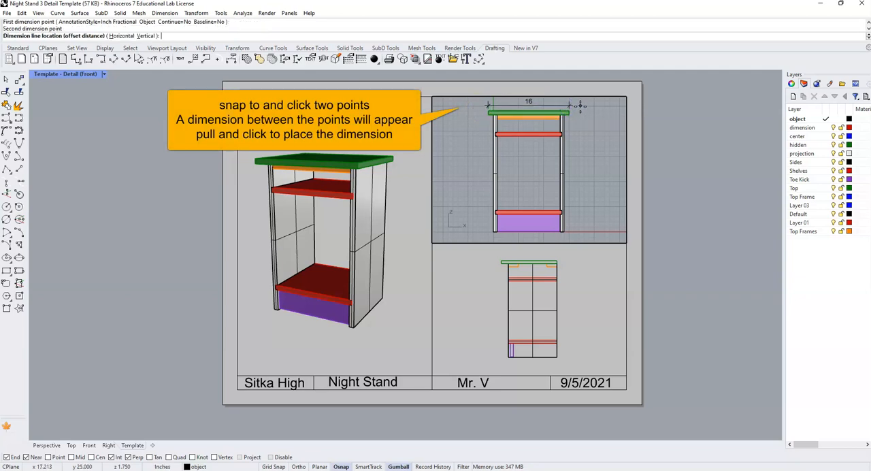
{"action": "left_click", "coordinate": [579, 105]}
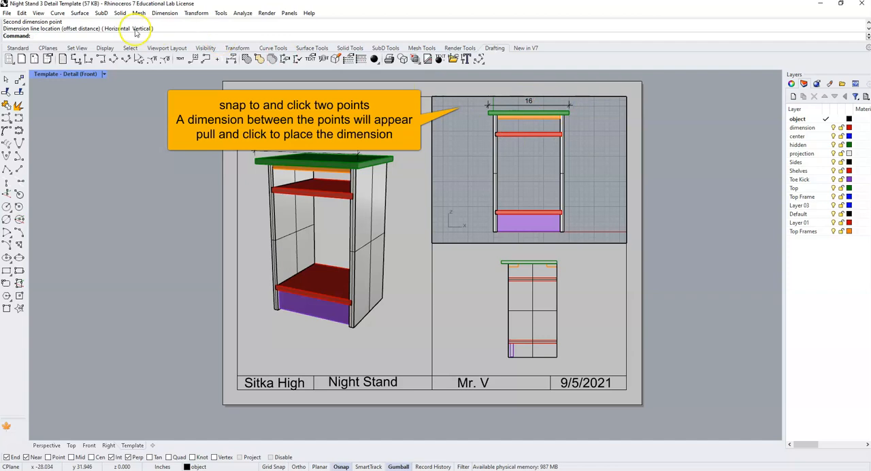
{"action": "left_click", "coordinate": [76, 60]}
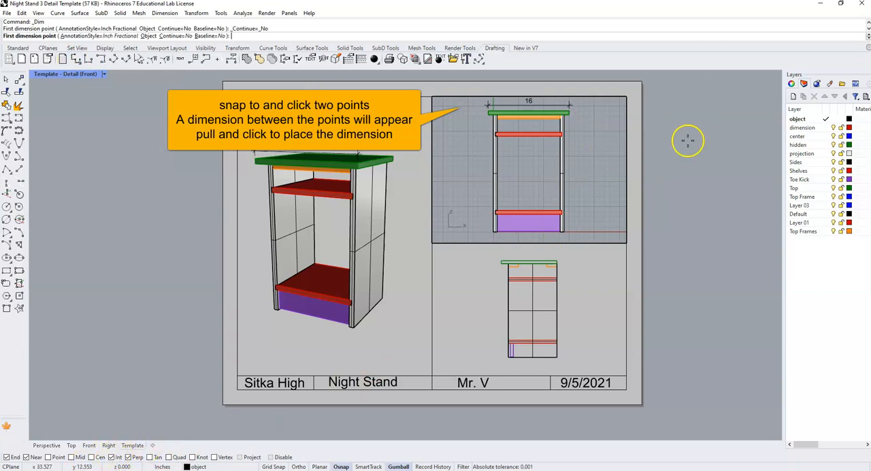
- Dimension the stand's 23 1/4-inch overall height beside it and settle the 16 width above the top
{"action": "left_click", "coordinate": [569, 232]}
{"action": "scroll", "coordinate": [568, 205], "scroll_direction": "up", "scroll_amount": 1}
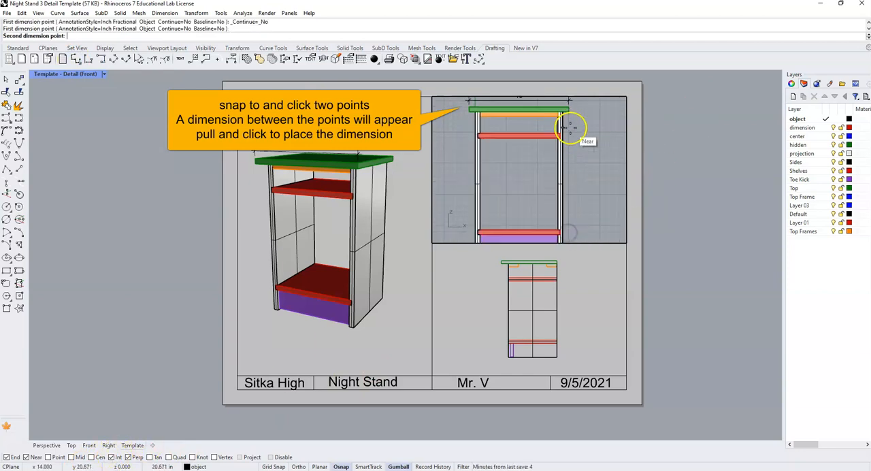
{"action": "scroll", "coordinate": [557, 109], "scroll_direction": "up", "scroll_amount": 1}
{"action": "left_click", "coordinate": [559, 103]}
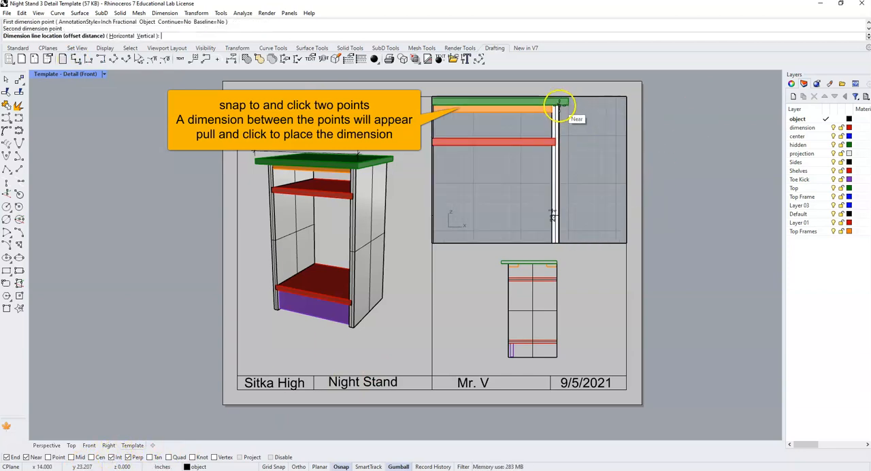
{"action": "scroll", "coordinate": [565, 112], "scroll_direction": "down", "scroll_amount": 2}
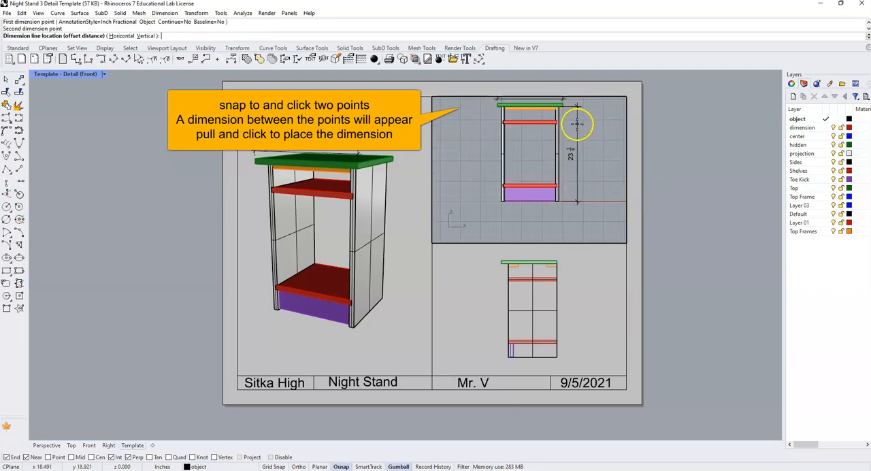
{"action": "left_click", "coordinate": [577, 123]}
{"action": "right_click_drag", "start_coordinate": [577, 126], "coordinate": [579, 143]}
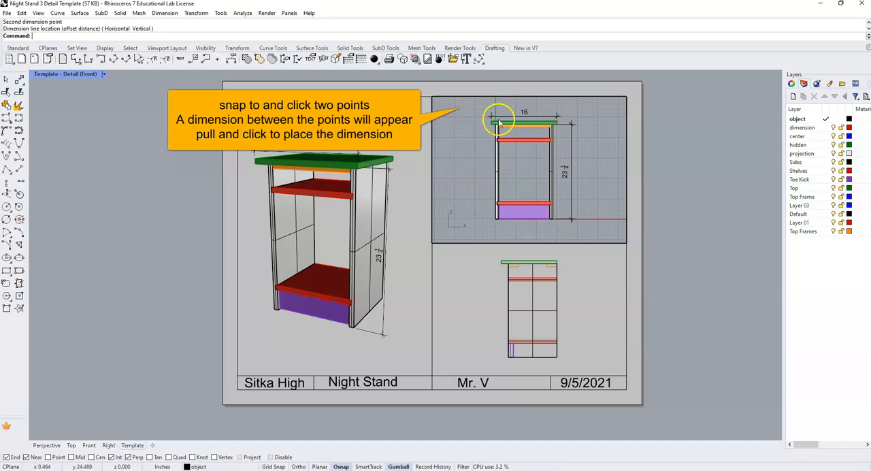
{"action": "left_click", "coordinate": [523, 115]}
{"action": "scroll", "coordinate": [514, 151], "scroll_direction": "up", "scroll_amount": 3}
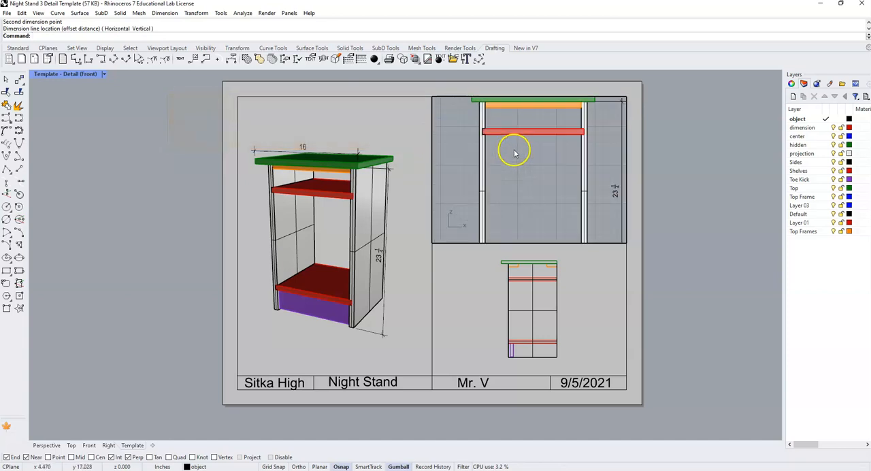
{"action": "scroll", "coordinate": [514, 151], "scroll_direction": "up", "scroll_amount": 2}
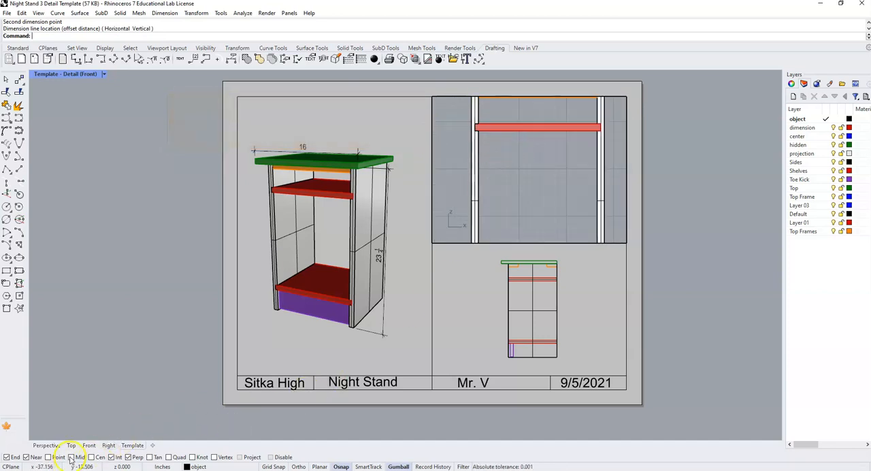
- Dimension the 13 1/2 upper shelf width and the 12 1/2 purple toe kick width in the front view
{"action": "right_click", "coordinate": [533, 151]}
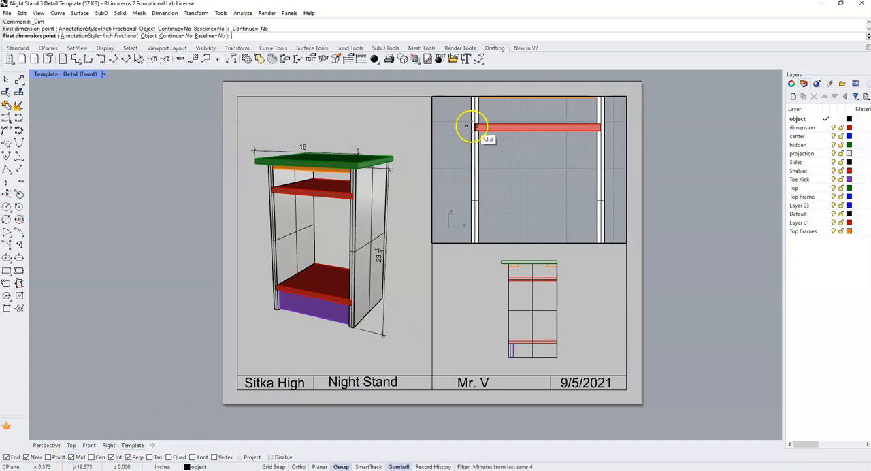
{"action": "left_click", "coordinate": [476, 126]}
{"action": "left_click", "coordinate": [599, 127]}
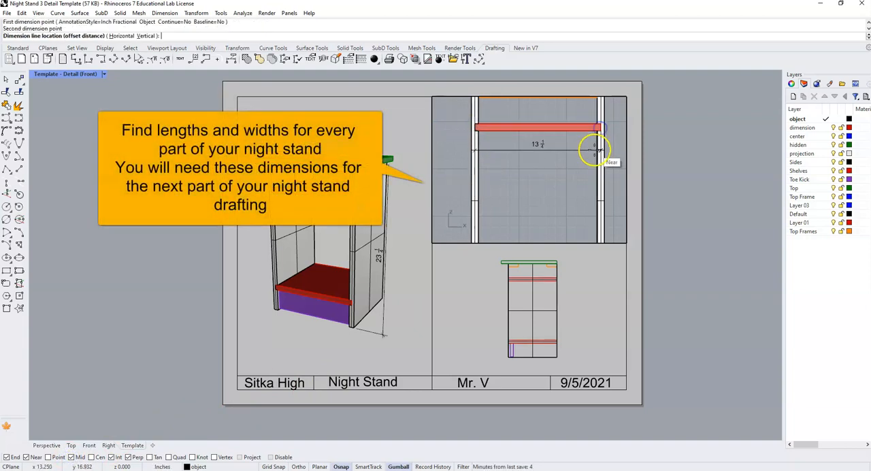
{"action": "left_click", "coordinate": [594, 148]}
{"action": "scroll", "coordinate": [593, 149], "scroll_direction": "down", "scroll_amount": 2}
{"action": "scroll", "coordinate": [552, 161], "scroll_direction": "down", "scroll_amount": 1}
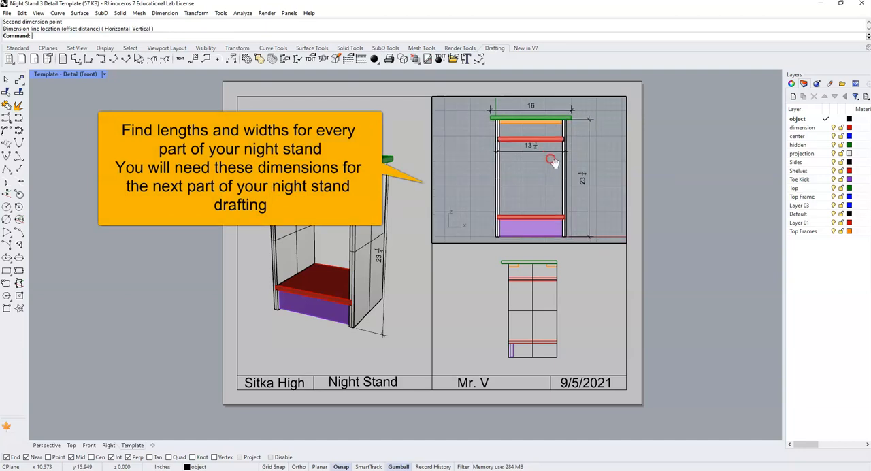
{"action": "right_click_drag", "start_coordinate": [552, 160], "coordinate": [544, 153], "text": "shift"}
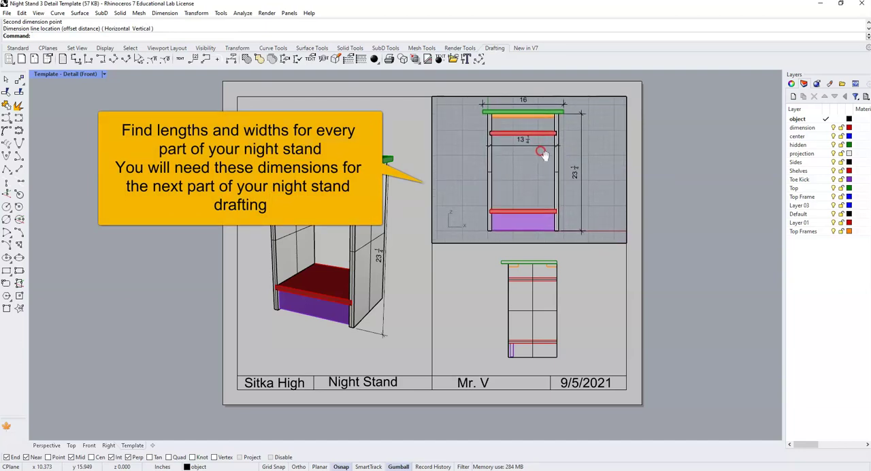
{"action": "key", "text": "Return"}
{"action": "left_click", "coordinate": [496, 231]}
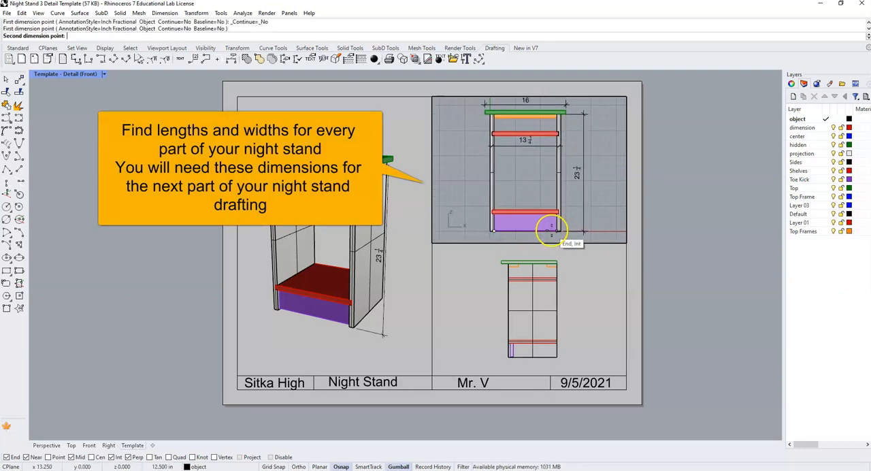
{"action": "left_click", "coordinate": [559, 231]}
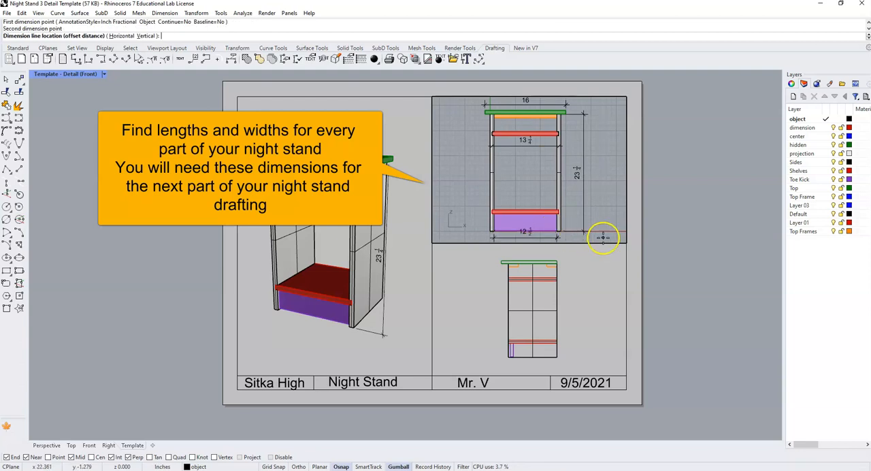
{"action": "left_click", "coordinate": [596, 235]}
{"action": "right_click_drag", "start_coordinate": [599, 239], "coordinate": [604, 233], "text": "shift"}
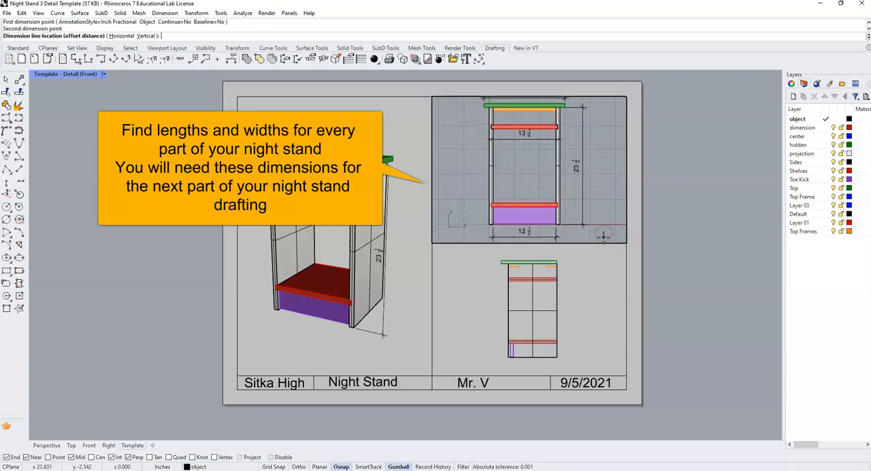
{"action": "key", "text": "Return"}
- Dimension the 12 1/2 orange top frame width above the front view
{"action": "right_click_drag", "start_coordinate": [602, 204], "coordinate": [599, 196], "text": "shift"}
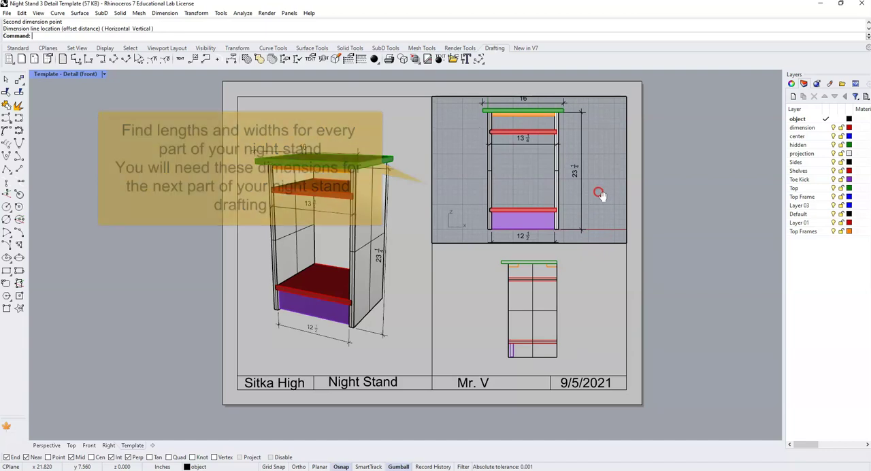
{"action": "left_click", "coordinate": [500, 119]}
{"action": "left_click", "coordinate": [493, 117]}
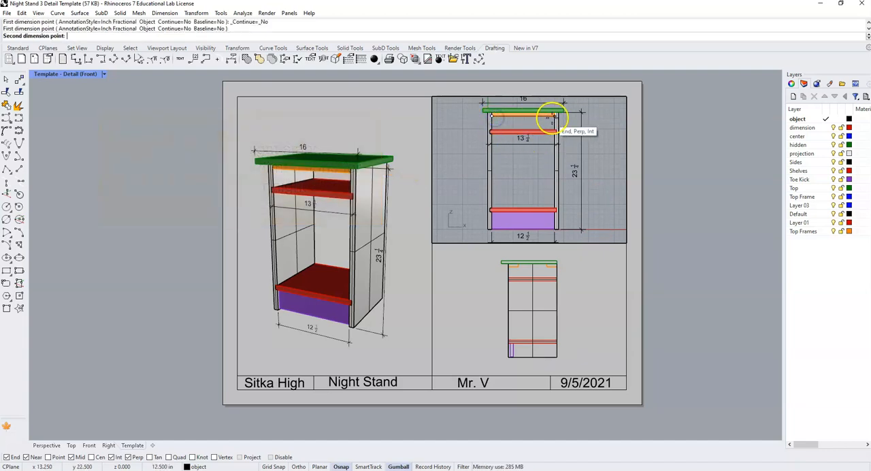
{"action": "left_click", "coordinate": [554, 117]}
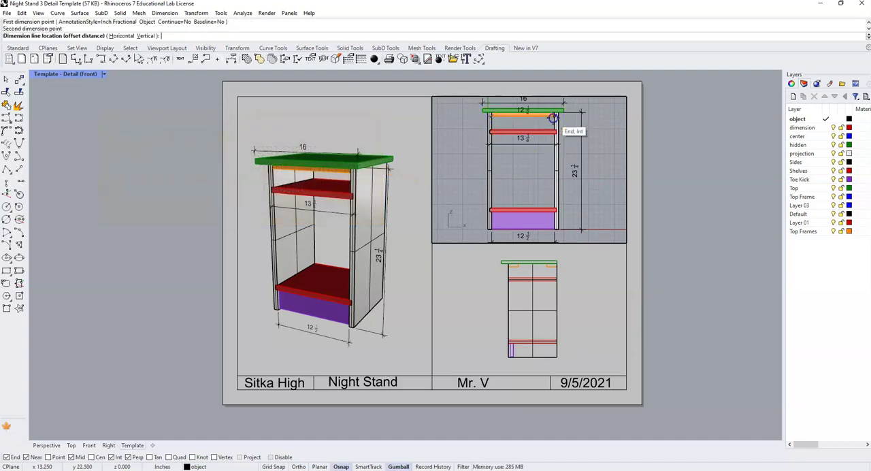
{"action": "left_click", "coordinate": [597, 127]}
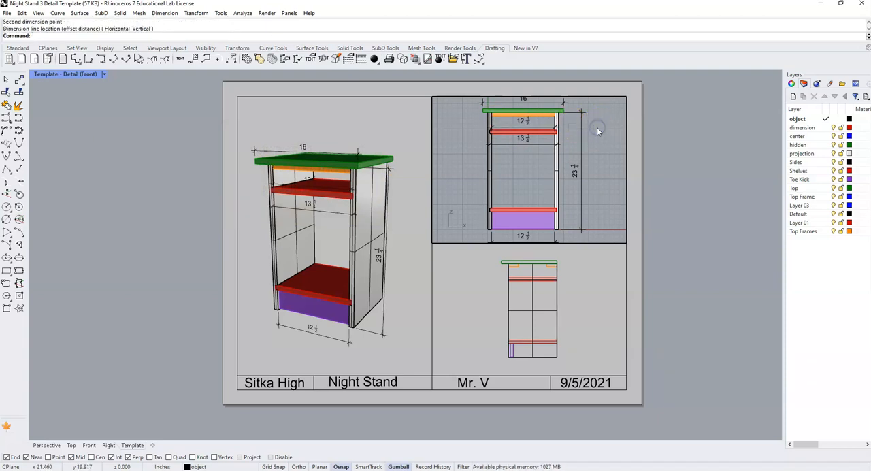
{"action": "scroll", "coordinate": [597, 127], "scroll_direction": "down", "scroll_amount": 1}
{"action": "scroll", "coordinate": [594, 134], "scroll_direction": "down", "scroll_amount": 1}
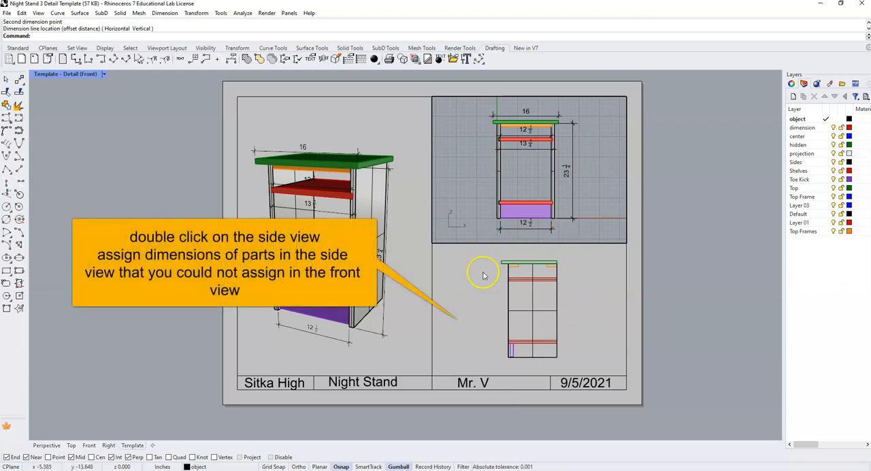
- In the side detail, dimension the 13 1/2 top depth and the 2 1/2 top-frame height
{"action": "double_click", "coordinate": [594, 291]}
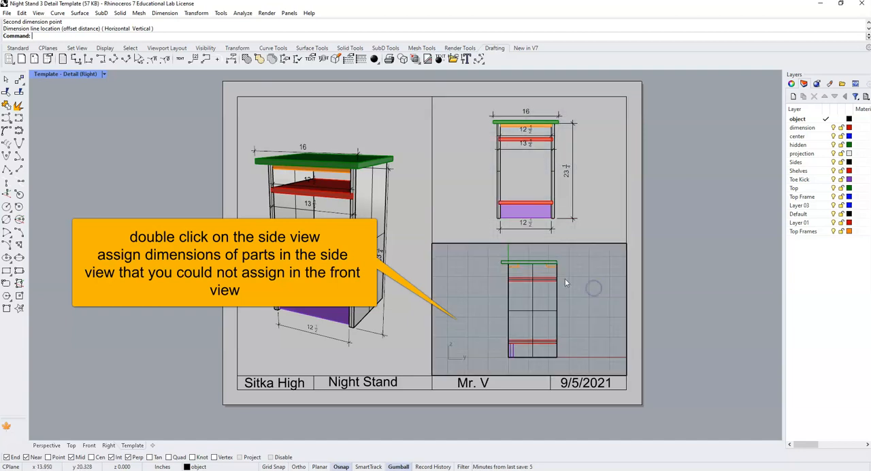
{"action": "key", "text": "Return"}
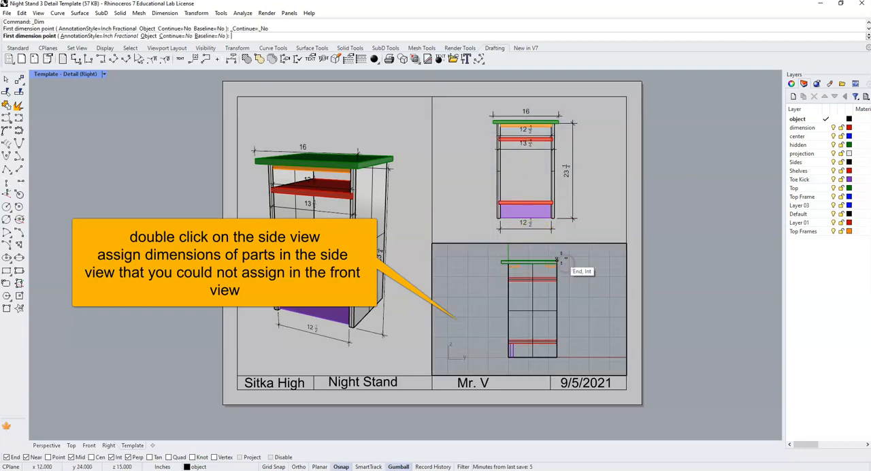
{"action": "left_click", "coordinate": [561, 257]}
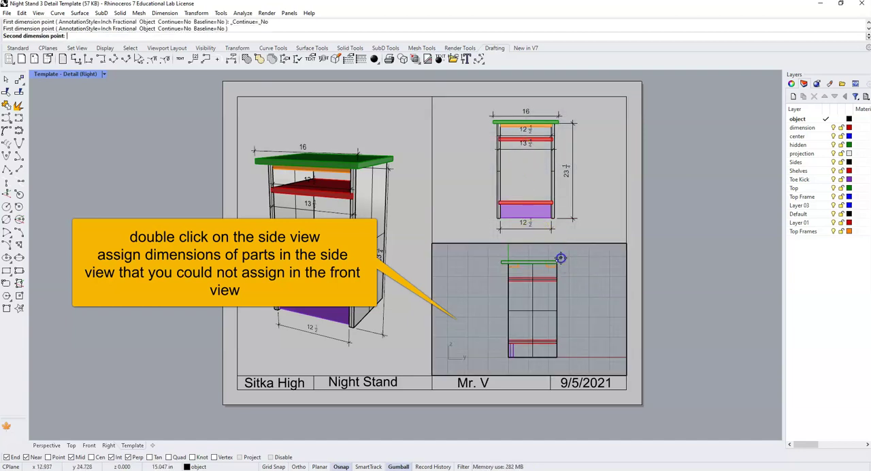
{"action": "left_click", "coordinate": [500, 260]}
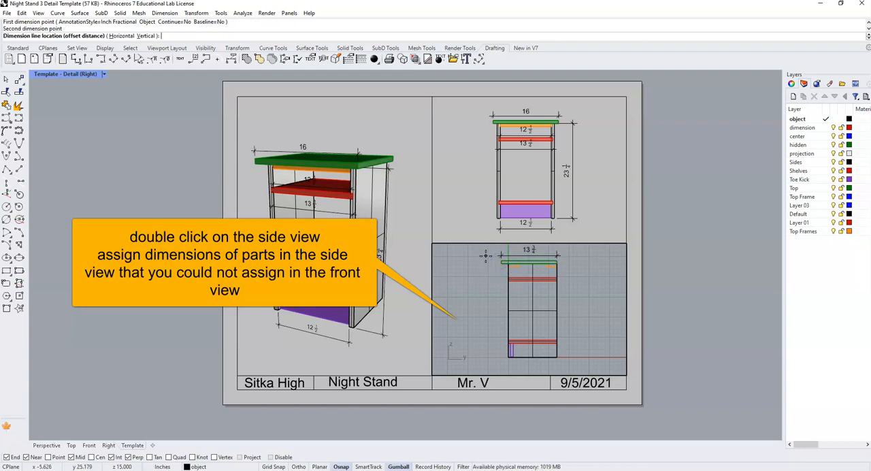
{"action": "left_click", "coordinate": [485, 257]}
{"action": "left_click", "coordinate": [75, 60]}
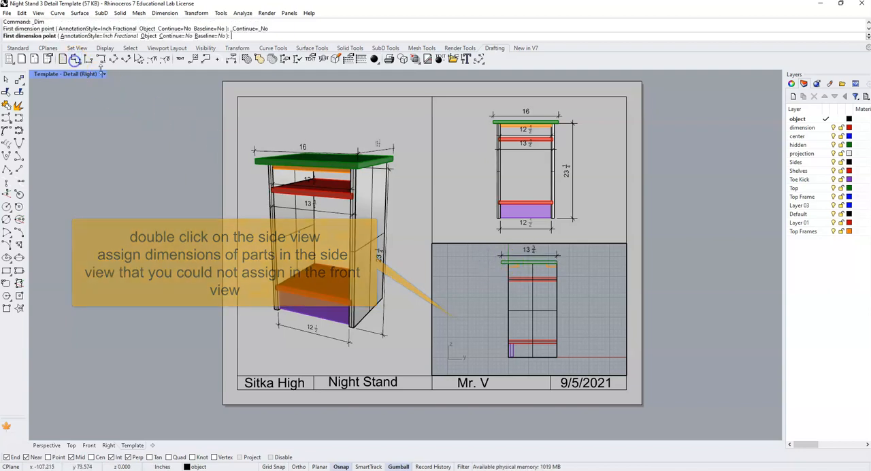
{"action": "left_click", "coordinate": [520, 269]}
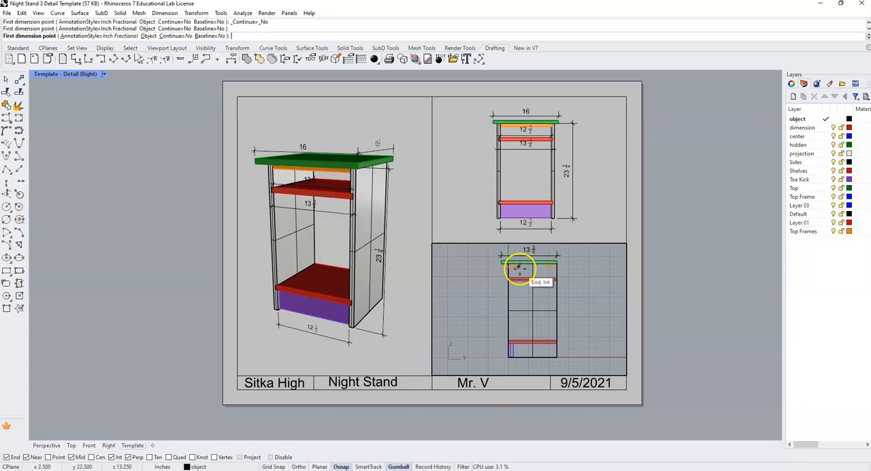
{"action": "left_click", "coordinate": [512, 267]}
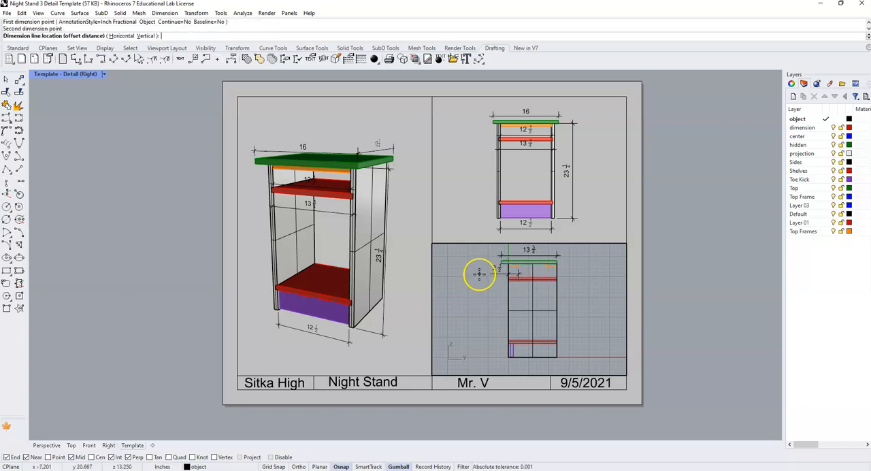
{"action": "left_click", "coordinate": [479, 273]}
- Dimension the 12 base width and the lower shelf height on the left side
{"action": "right_click", "coordinate": [517, 367]}
{"action": "left_click", "coordinate": [510, 362]}
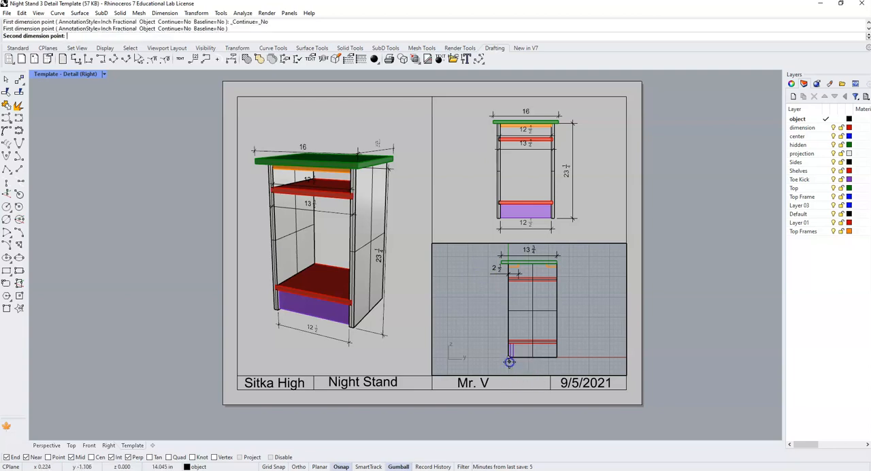
{"action": "left_click", "coordinate": [556, 358]}
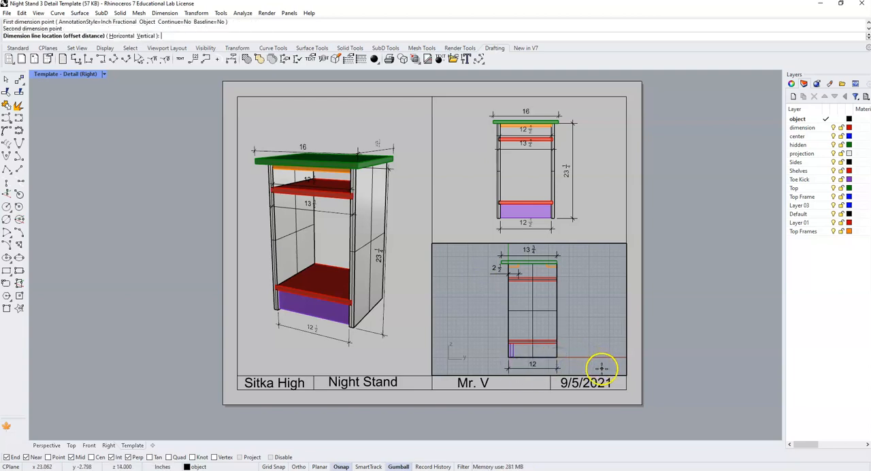
{"action": "left_click", "coordinate": [602, 368]}
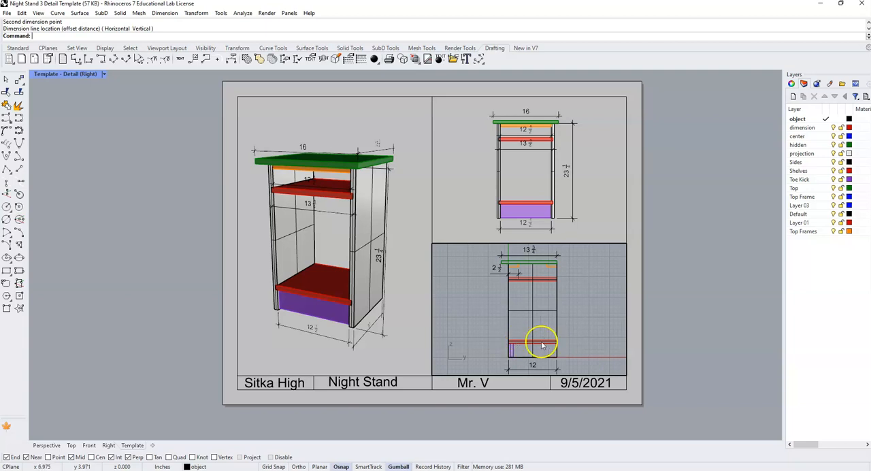
{"action": "right_click", "coordinate": [523, 353]}
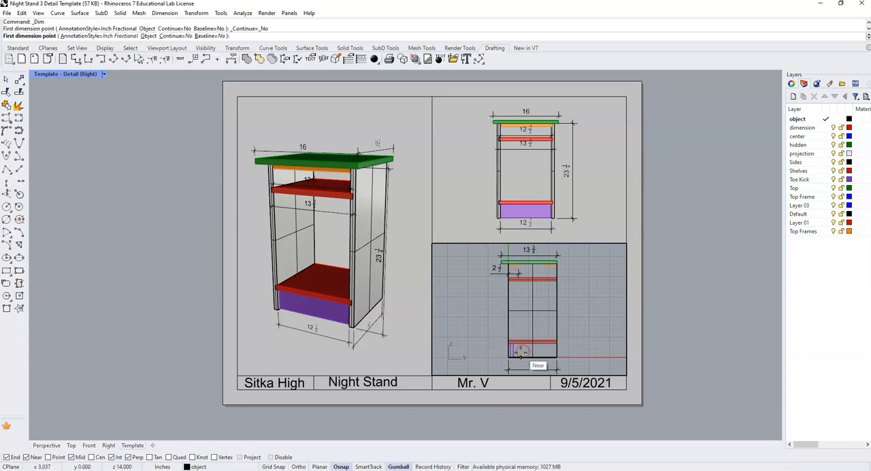
{"action": "left_click", "coordinate": [512, 344]}
{"action": "left_click", "coordinate": [512, 355]}
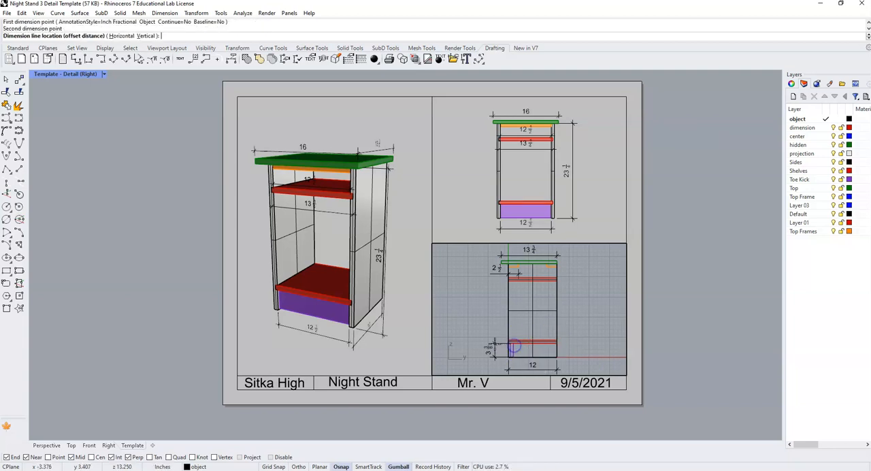
{"action": "left_click", "coordinate": [490, 347]}
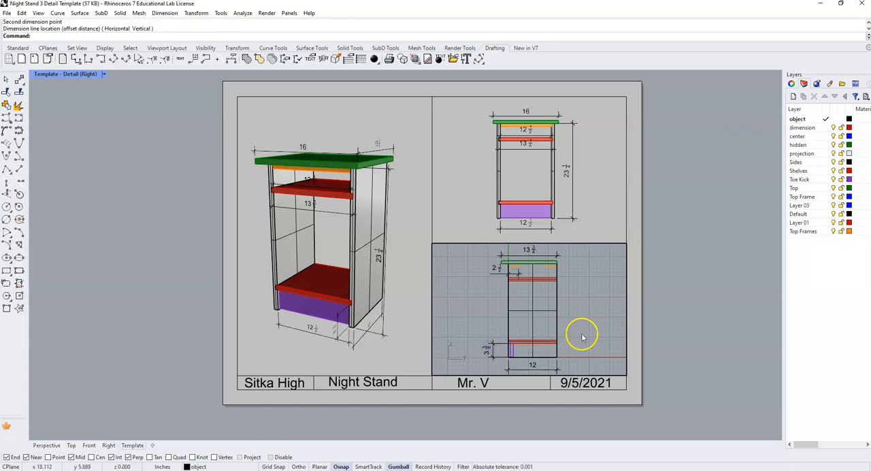
- Dimension the lower shelf height on the right side of the side view
{"action": "key", "text": "Return"}
{"action": "left_click", "coordinate": [559, 367]}
{"action": "scroll", "coordinate": [559, 361], "scroll_direction": "up", "scroll_amount": 3}
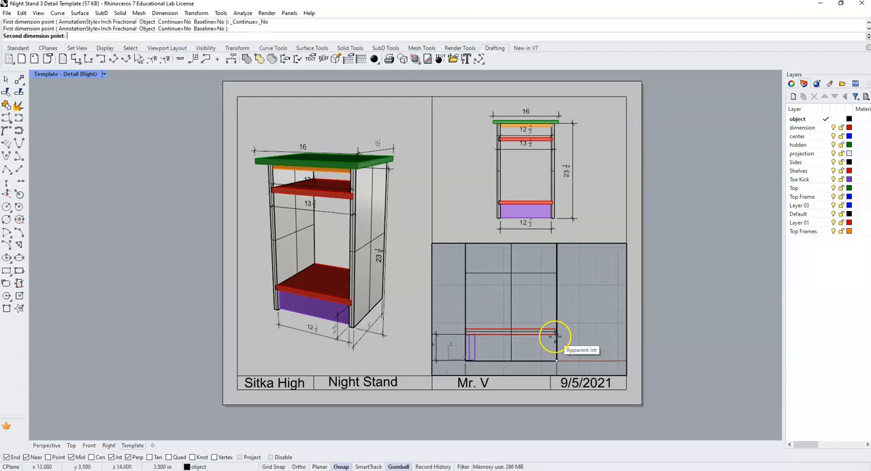
{"action": "left_click", "coordinate": [556, 335]}
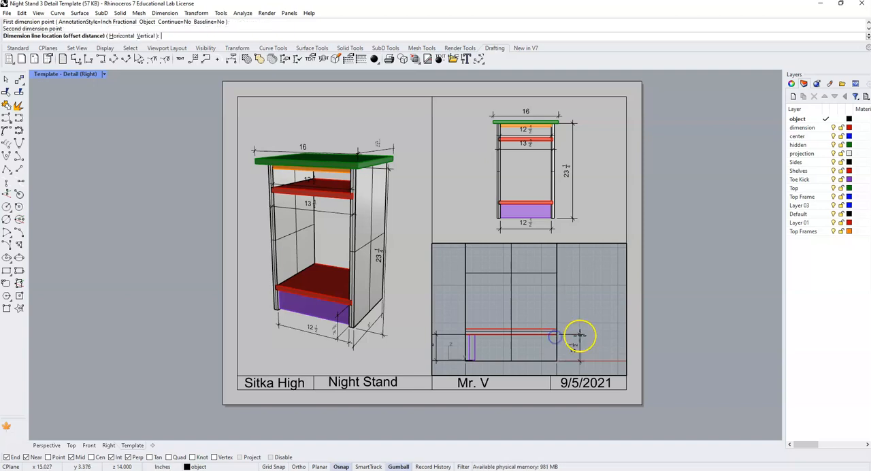
{"action": "scroll", "coordinate": [572, 327], "scroll_direction": "down", "scroll_amount": 2}
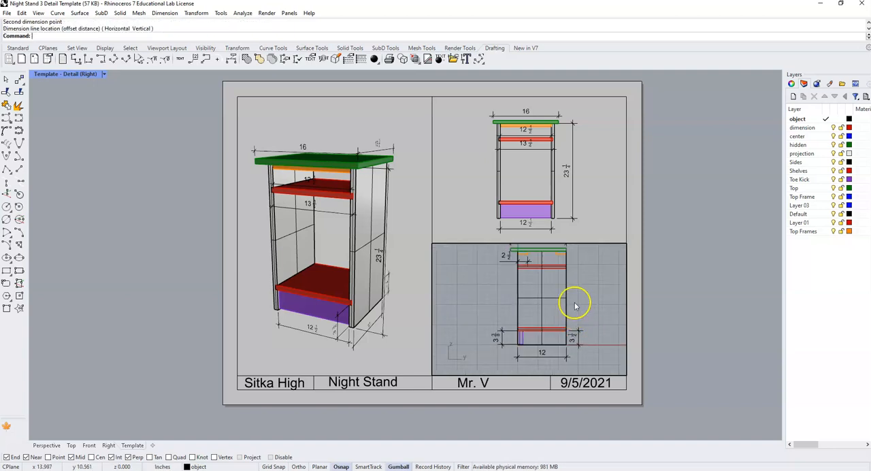
{"action": "scroll", "coordinate": [574, 314], "scroll_direction": "down", "scroll_amount": 2}
{"action": "scroll", "coordinate": [570, 315], "scroll_direction": "down", "scroll_amount": 1}
{"action": "scroll", "coordinate": [570, 315], "scroll_direction": "down", "scroll_amount": 1}
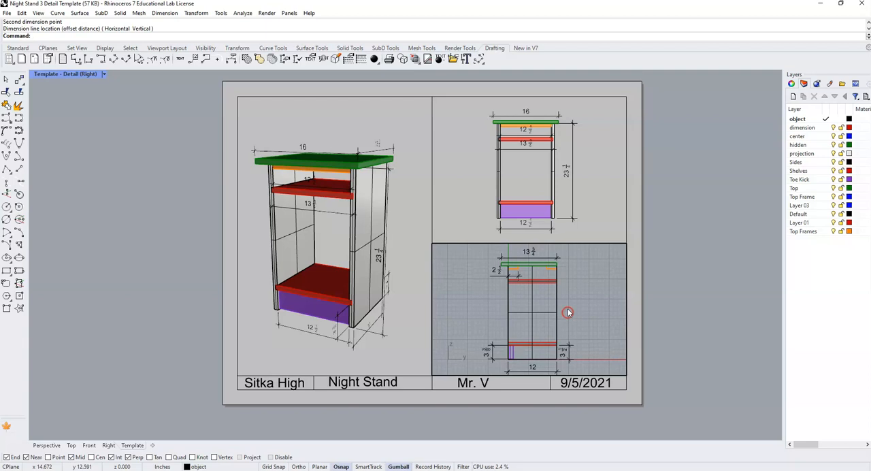
{"action": "left_click", "coordinate": [586, 303]}
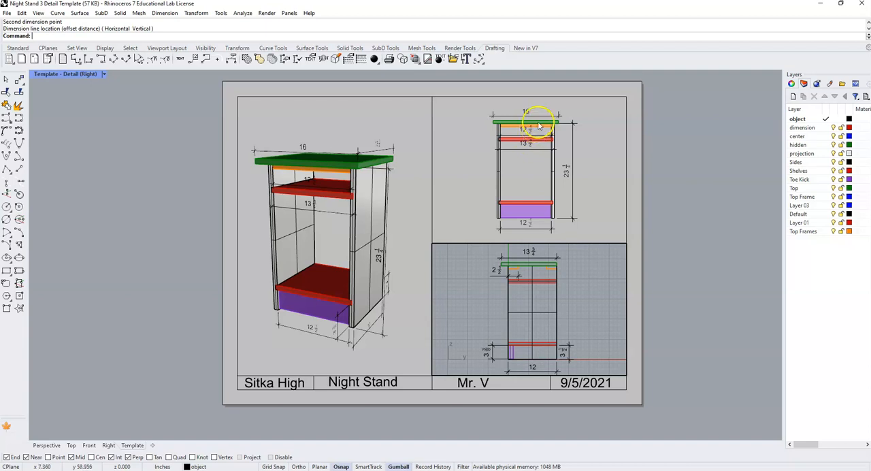
{"action": "left_click", "coordinate": [525, 127]}
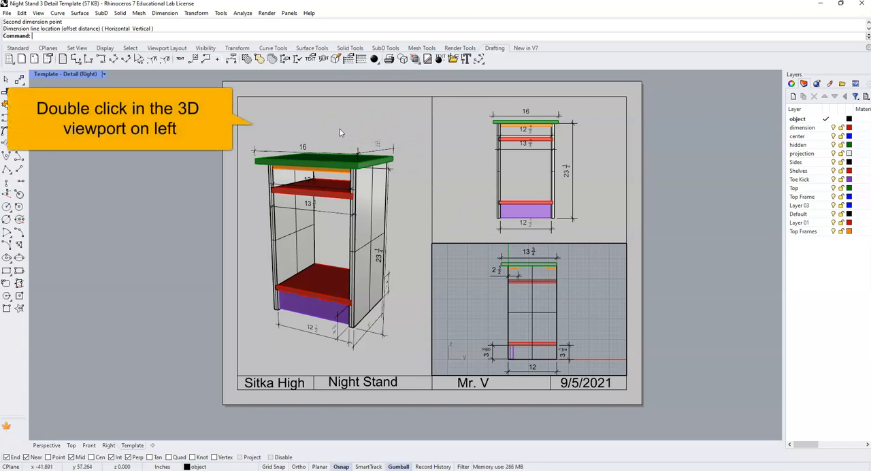
- In the perspective detail, select all dimensions with SelDim, hide them with HideInDetail, and exit the detail
{"action": "double_click", "coordinate": [339, 128]}
{"action": "type", "text": "s"}
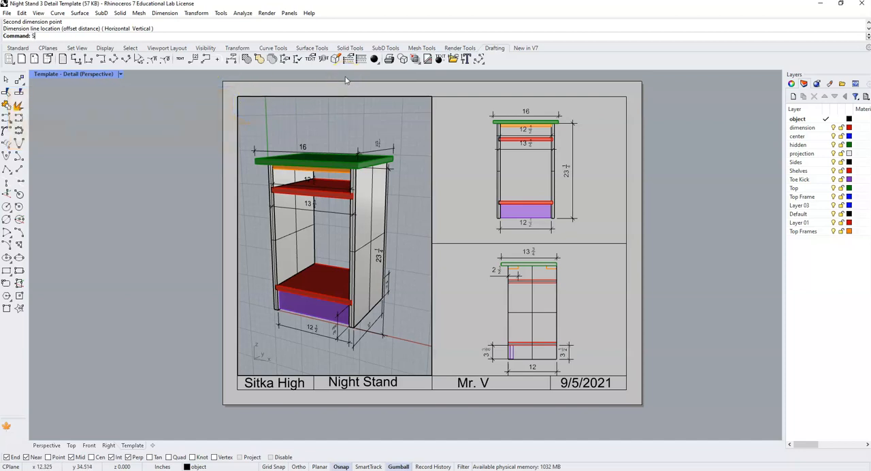
{"action": "type", "text": "Sel"}
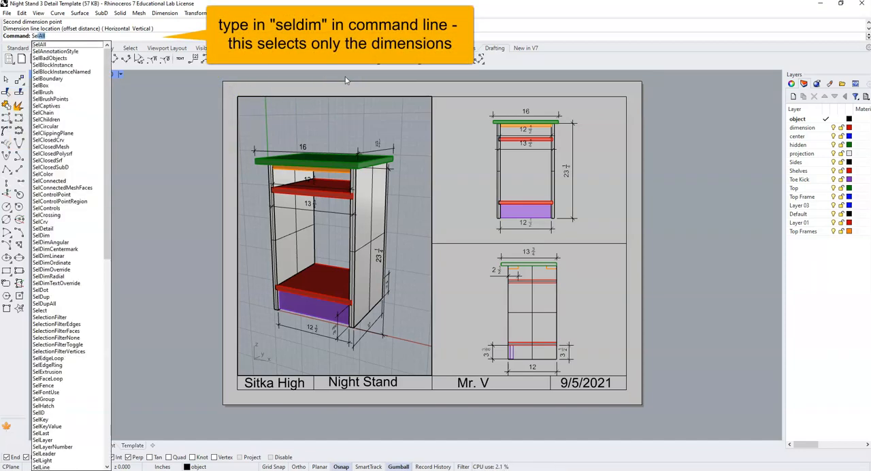
{"action": "type", "text": "di"}
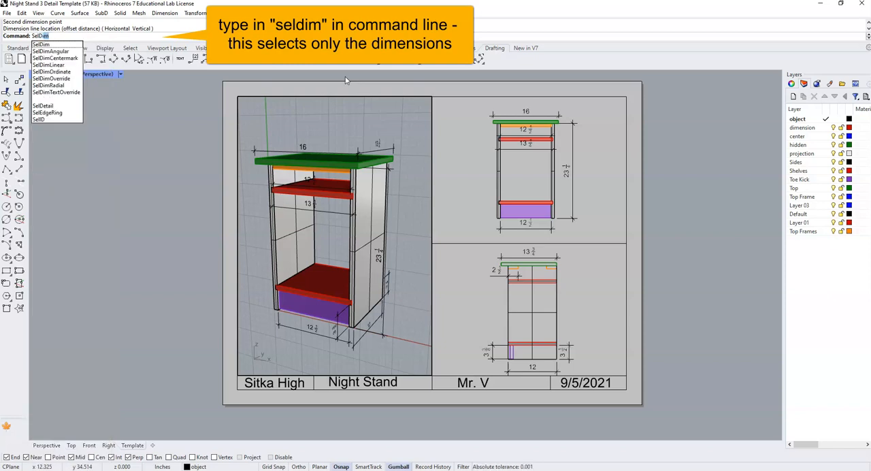
{"action": "type", "text": "m"}
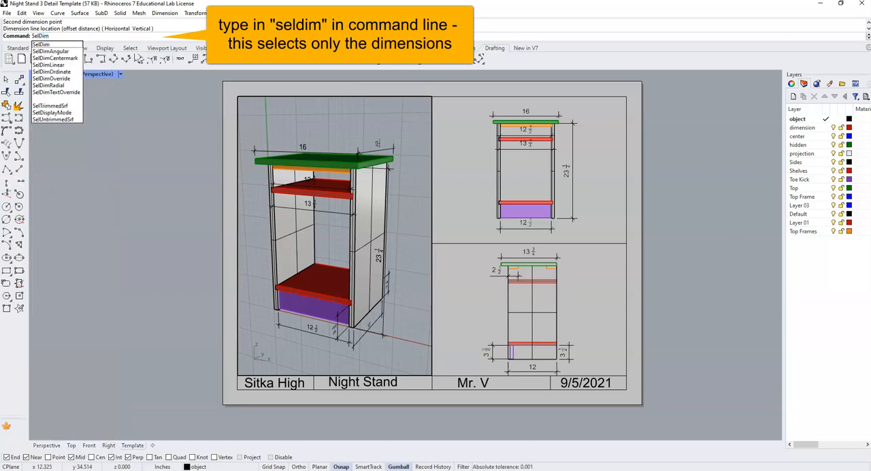
{"action": "key", "text": "Return"}
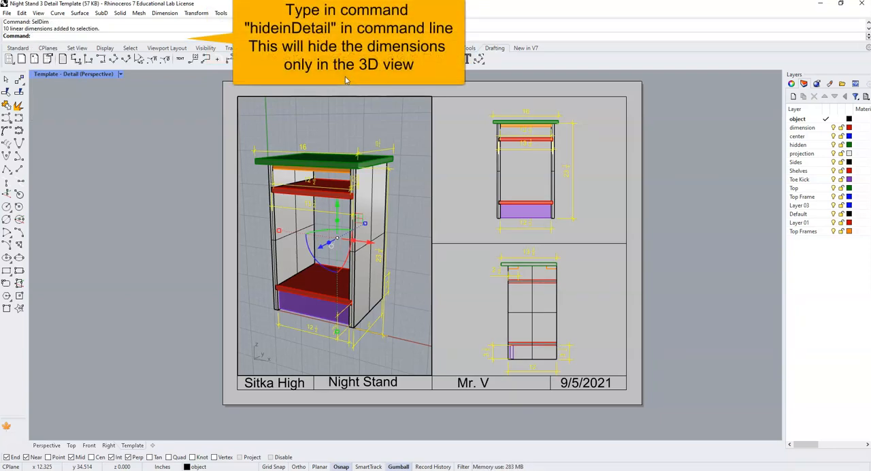
{"action": "type", "text": "Hideta"}
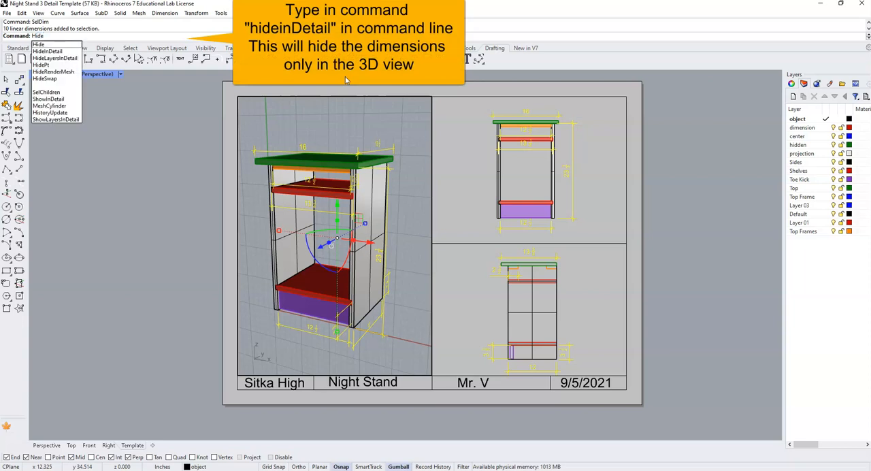
{"action": "type", "text": "il"}
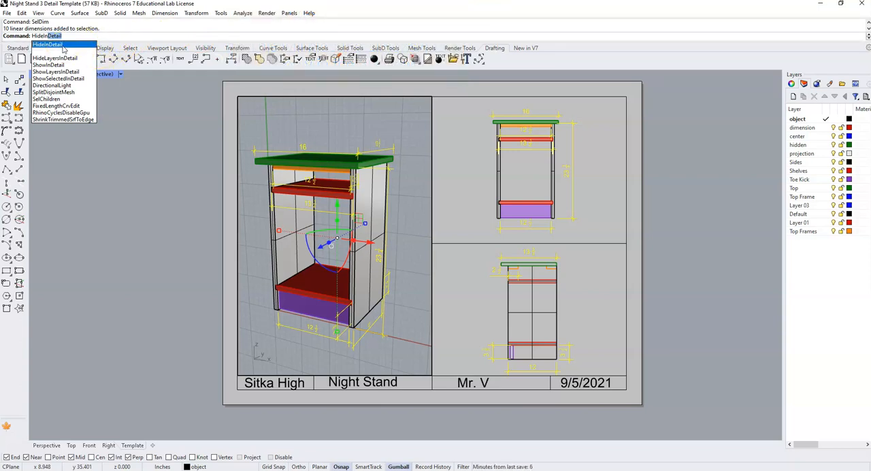
{"action": "left_click", "coordinate": [48, 44]}
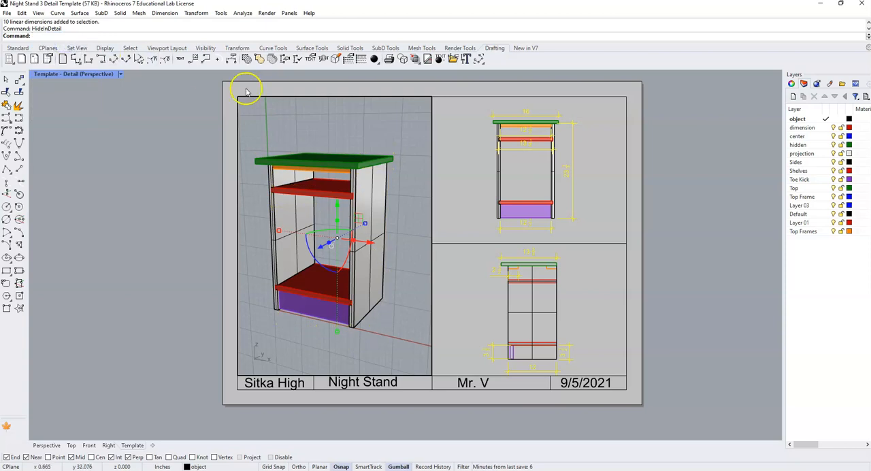
{"action": "double_click", "coordinate": [316, 128]}
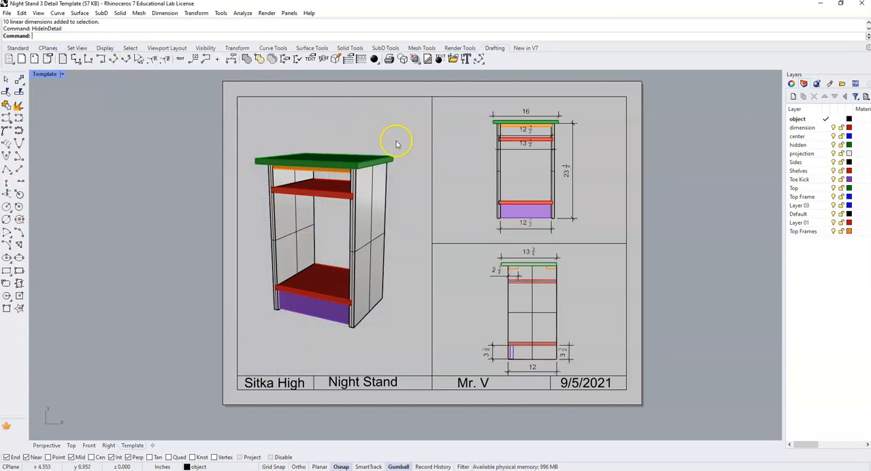
- Save a copy named 'Night Stand 3 Detail Template - Mr. V' in Downloads
{"action": "left_click", "coordinate": [7, 13]}
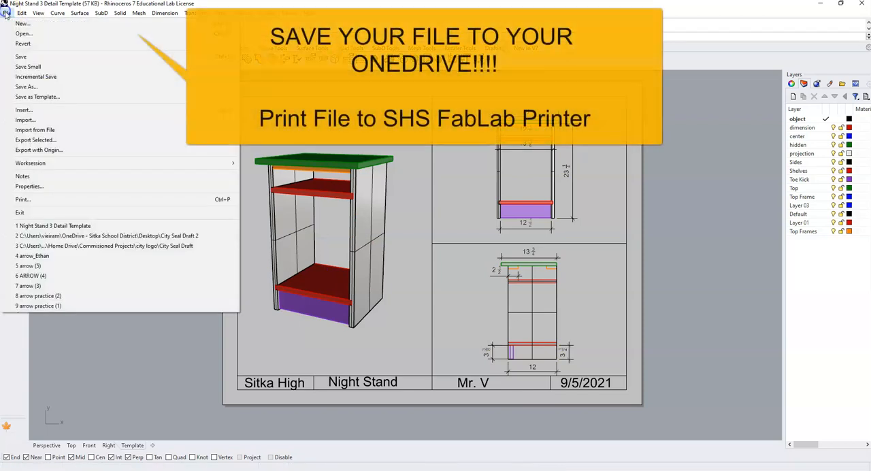
{"action": "left_click", "coordinate": [39, 85]}
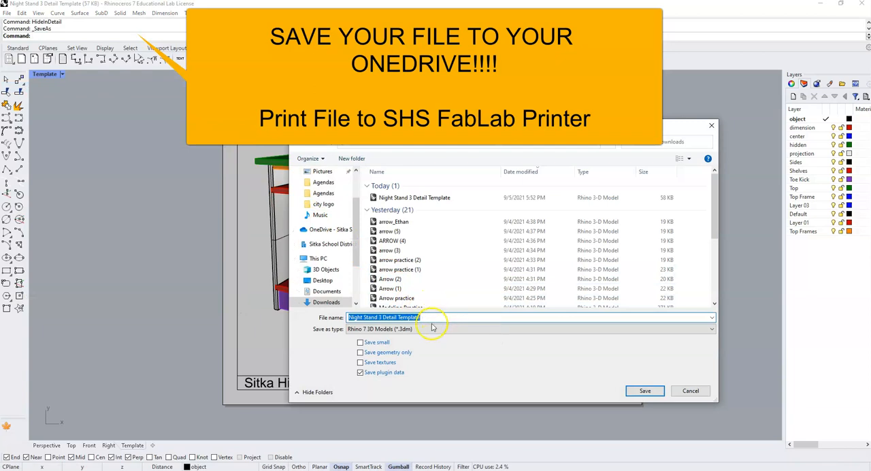
{"action": "left_click", "coordinate": [427, 318]}
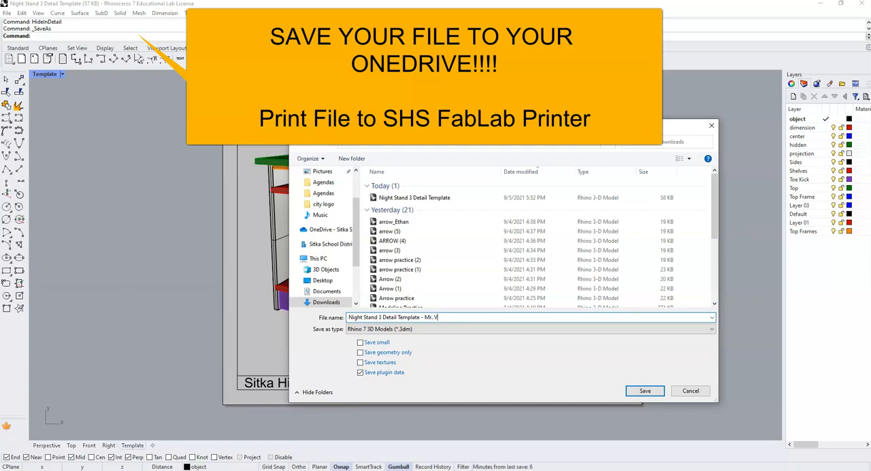
{"action": "left_click", "coordinate": [645, 390]}
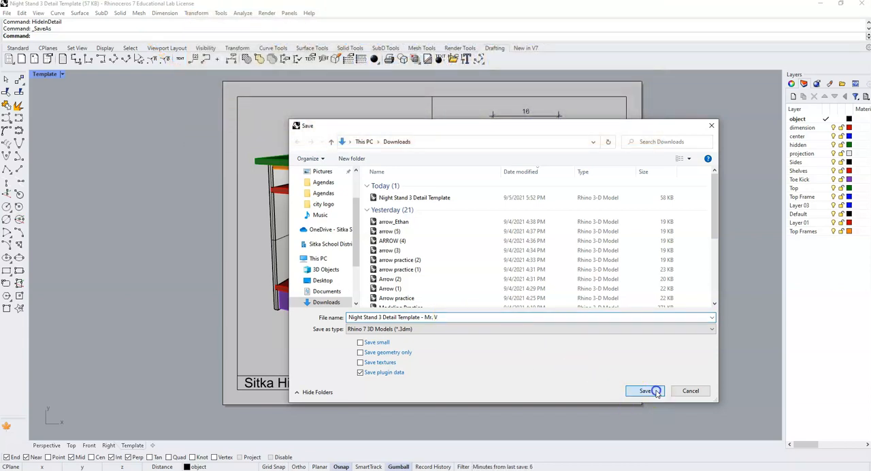